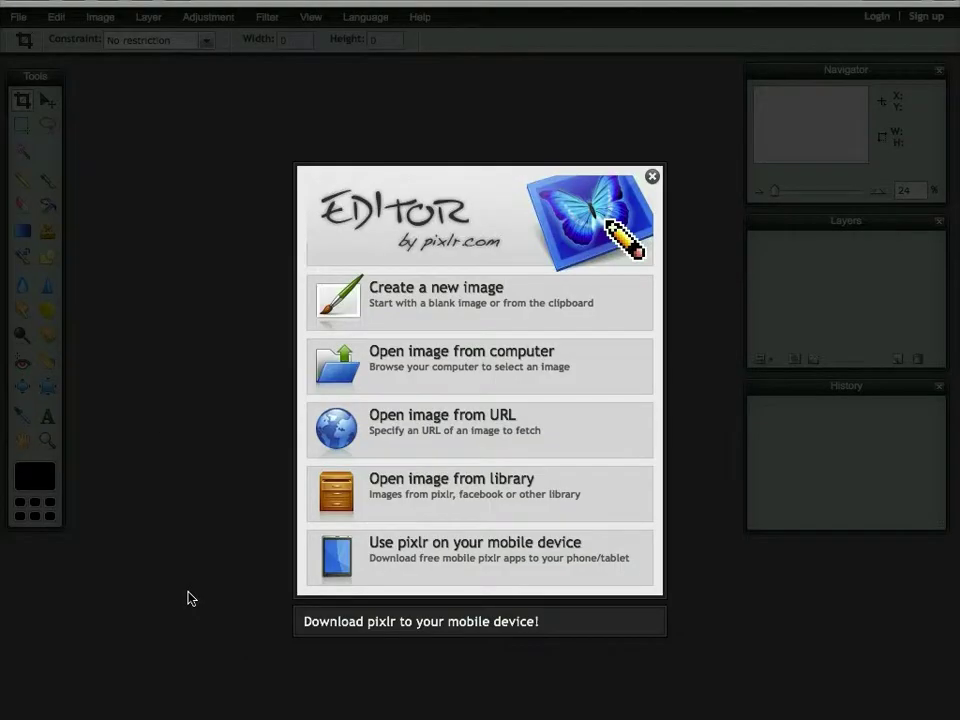
- Dismiss the start dialog and switch the interface language to German (Deutsch)
click(652, 177)
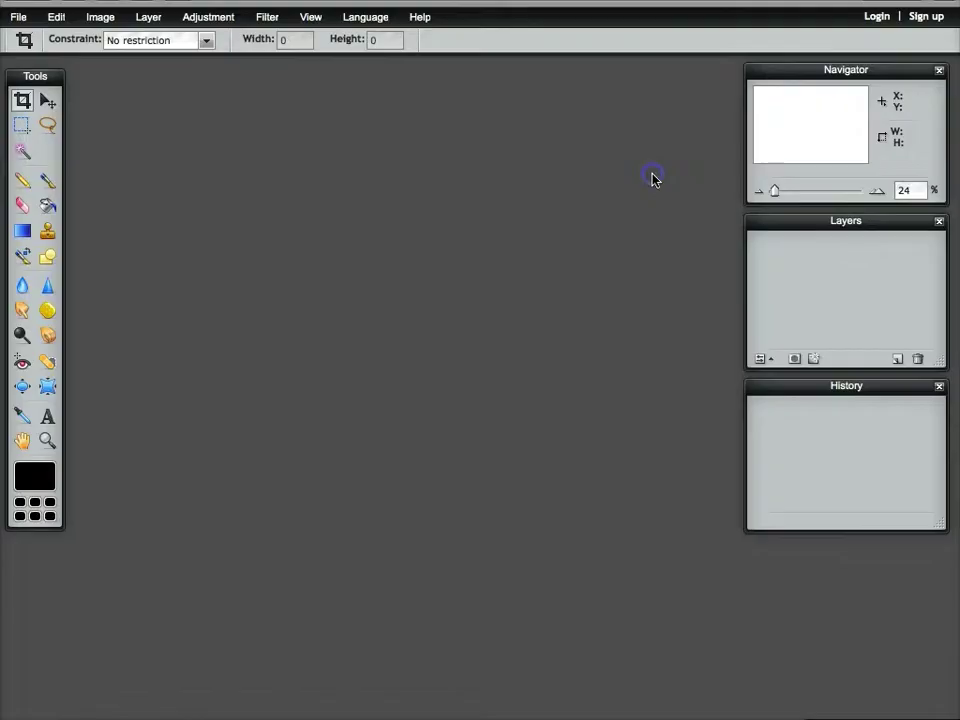
click(367, 18)
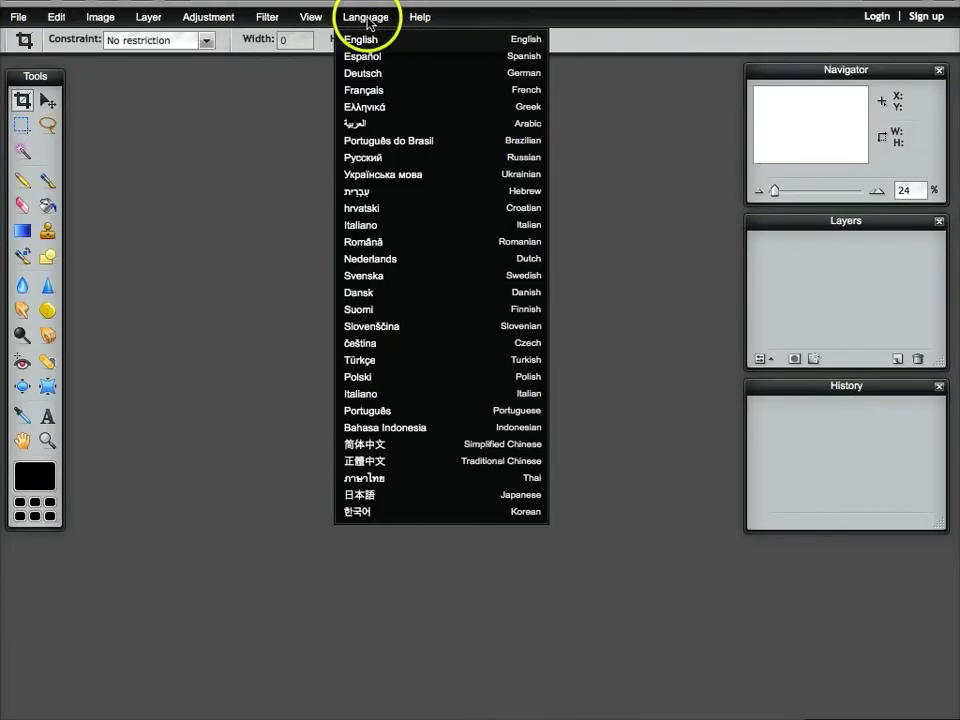
click(369, 75)
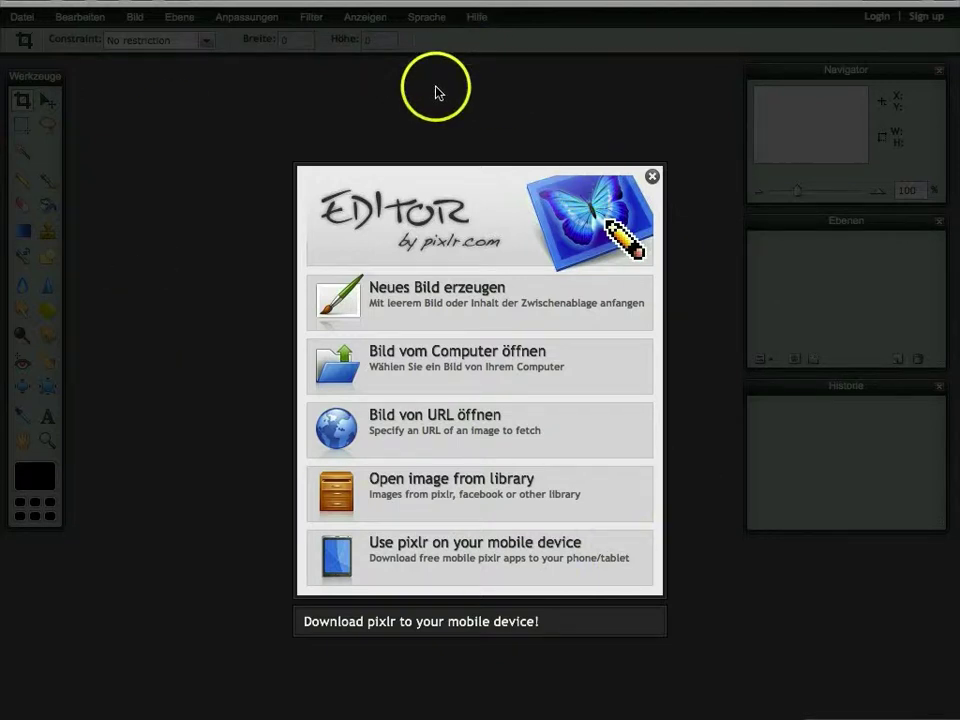
- Open the image Vieux_Port.jpg from the computer
click(474, 365)
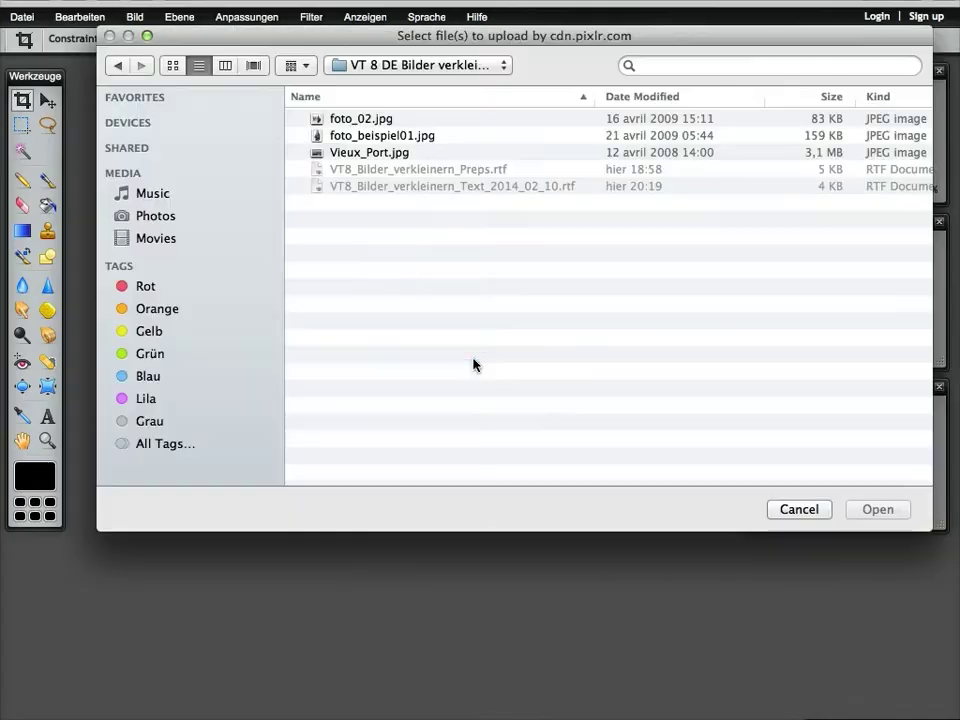
click(388, 152)
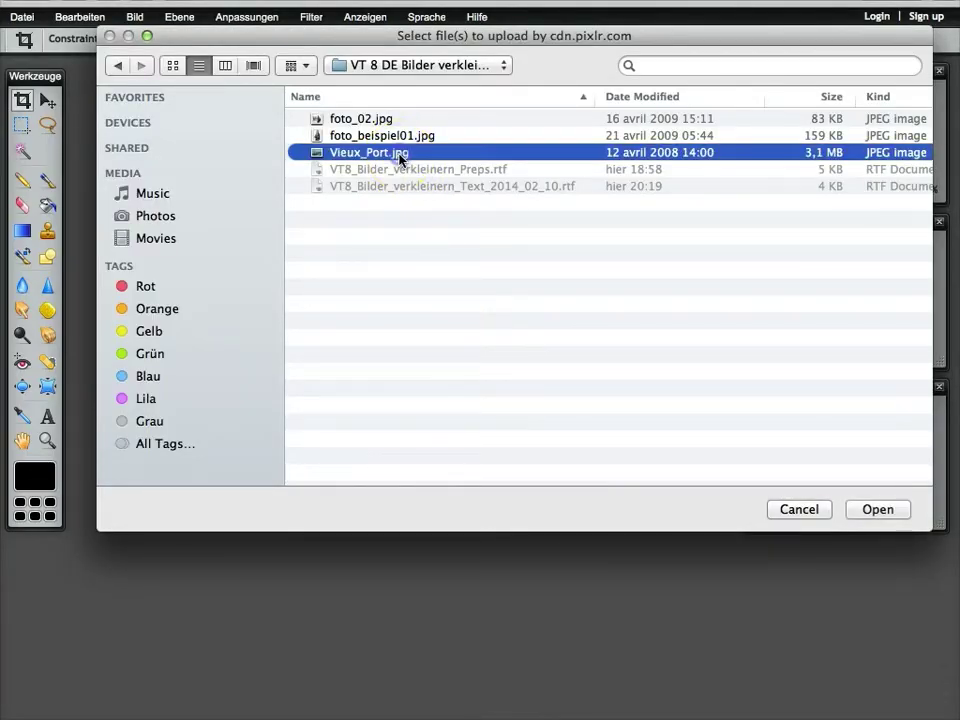
click(870, 511)
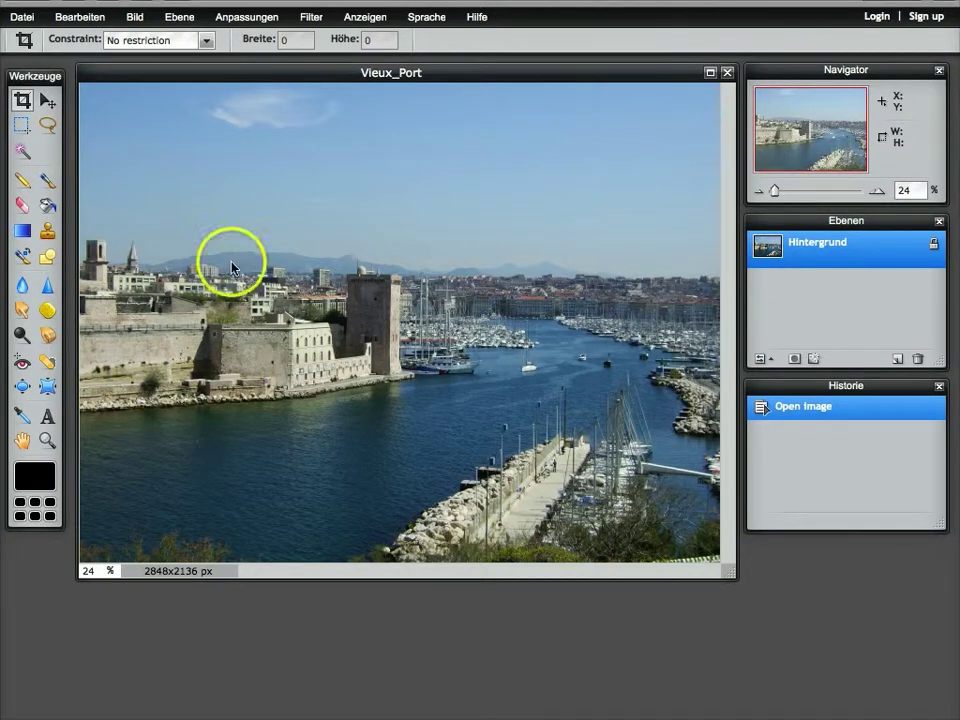
- Resize the harbour image to a width of 800 pixels with its proportions kept
click(135, 17)
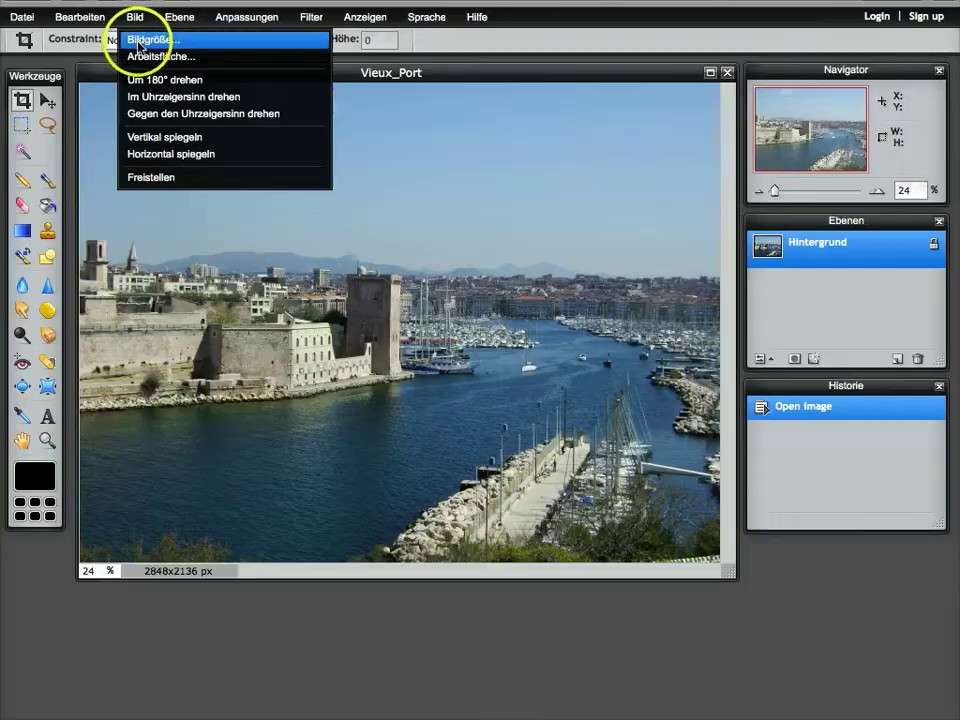
click(139, 40)
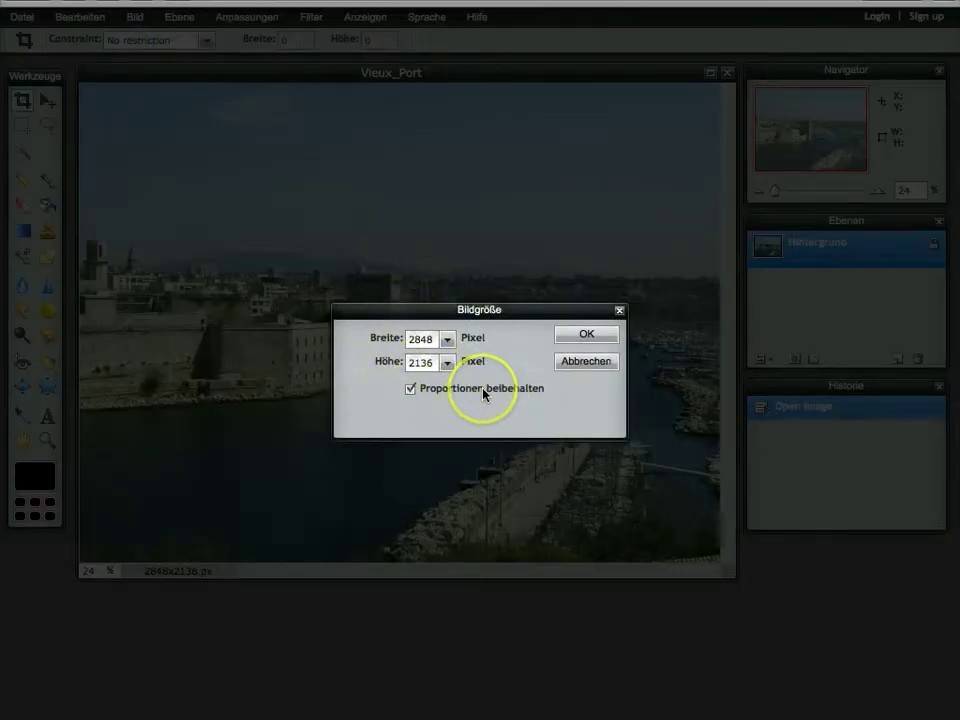
click(416, 339)
double_click(416, 339)
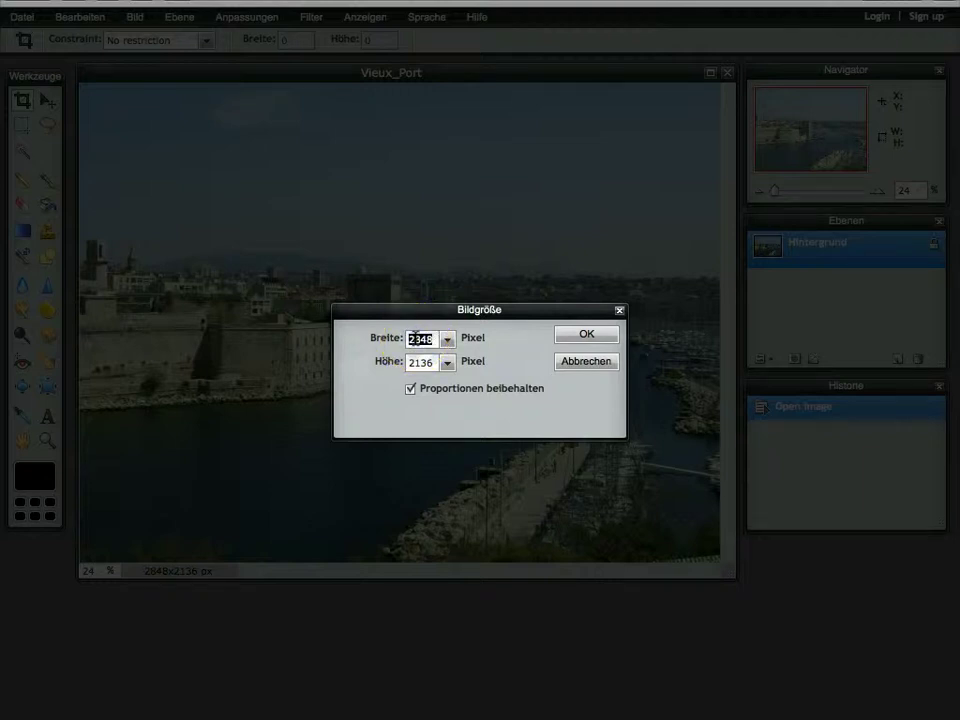
text(800)
click(581, 333)
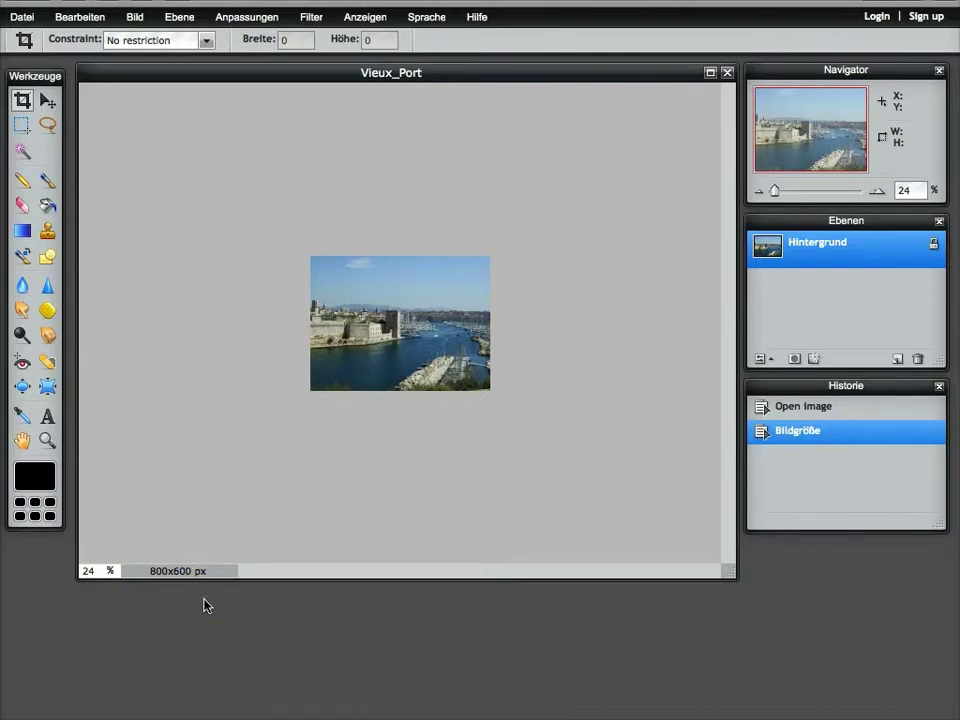
- Save the resized image to the computer as a JPEG named Vieux_Port_800px in the same folder as the original
click(27, 20)
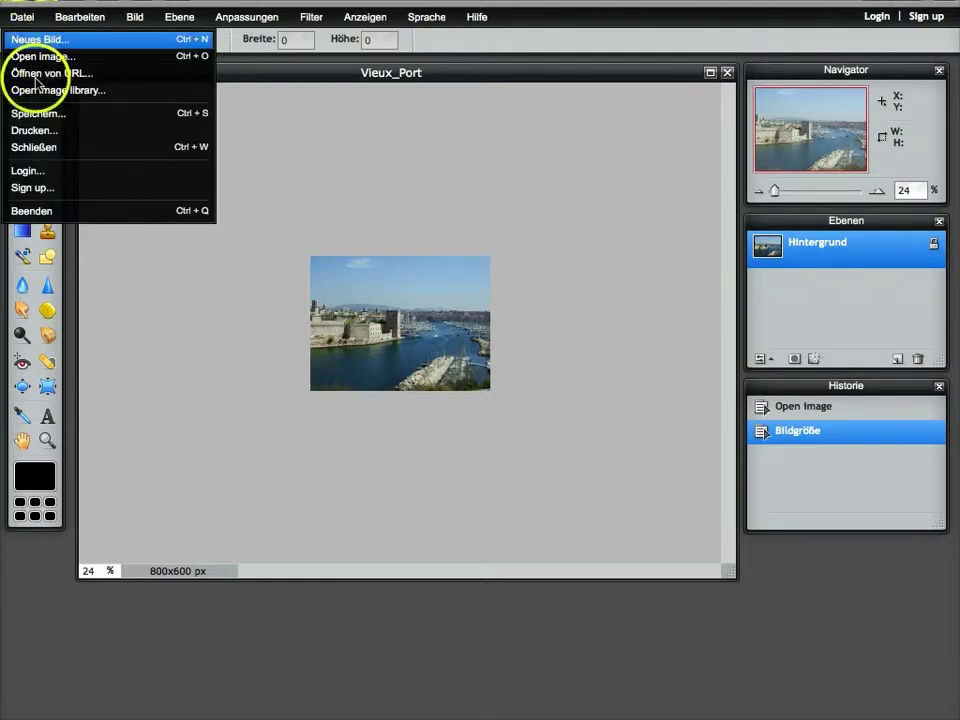
click(42, 113)
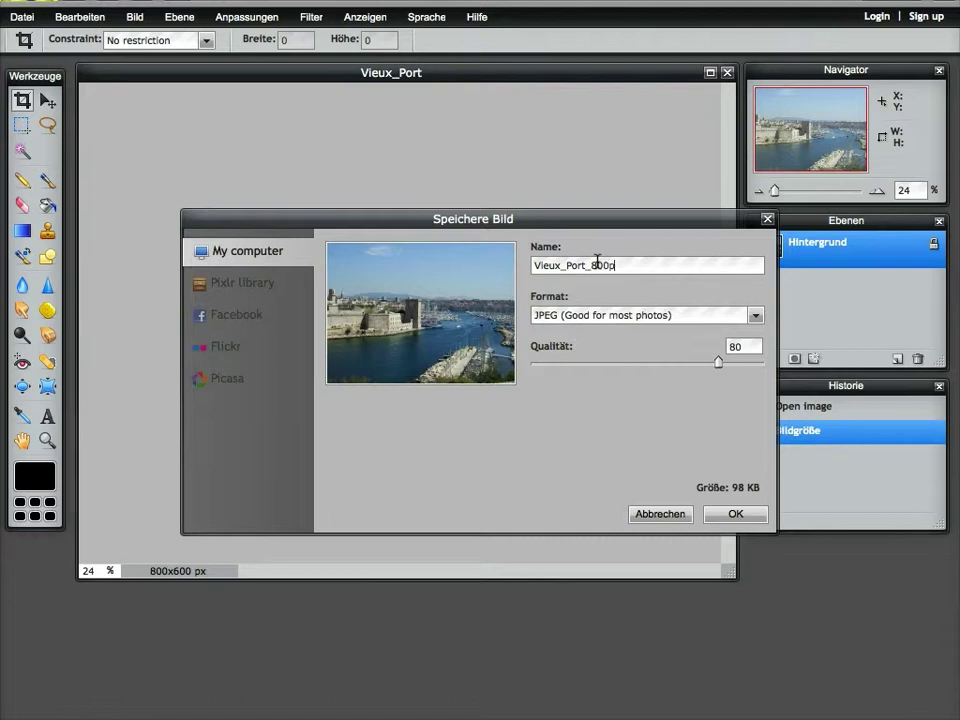
click(756, 316)
click(756, 318)
click(746, 520)
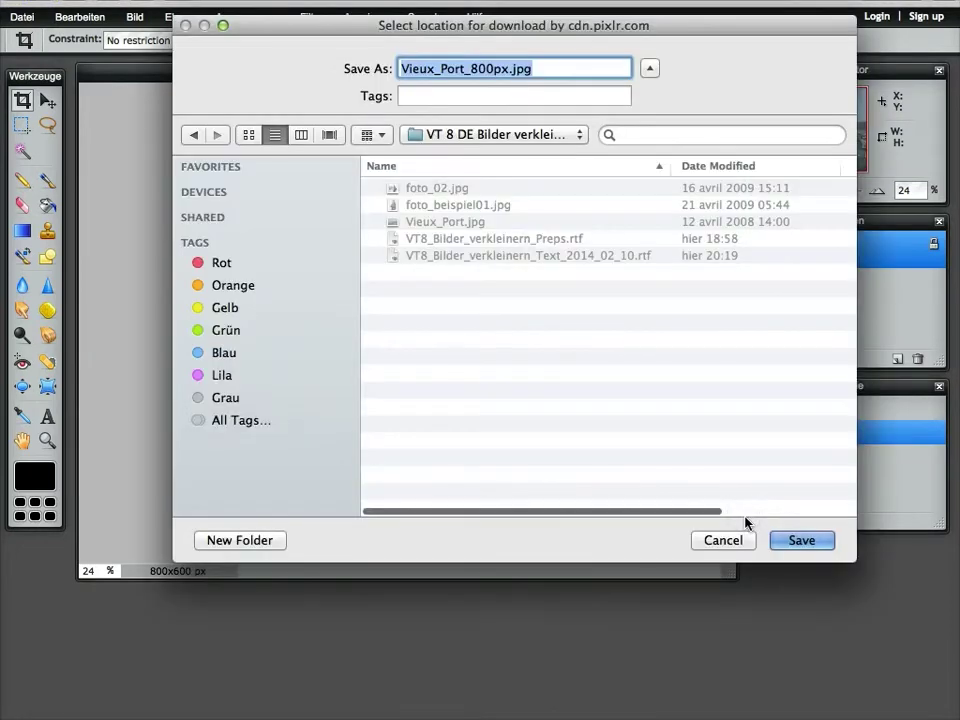
click(796, 541)
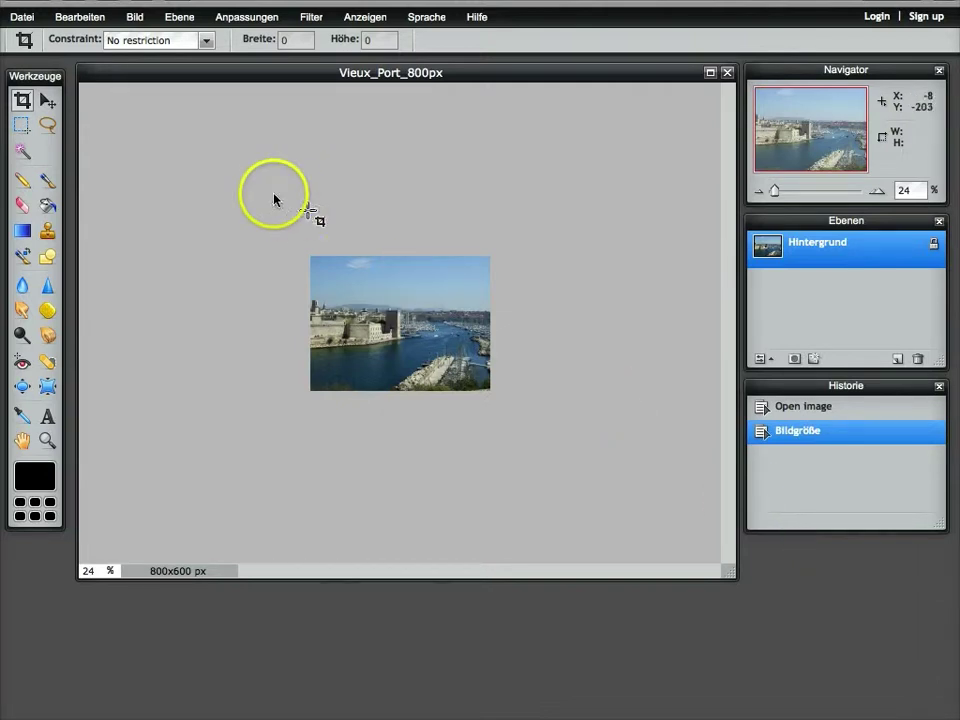
- Close the harbour image without saving again and open foto_beispiel01.jpg from the computer
click(727, 72)
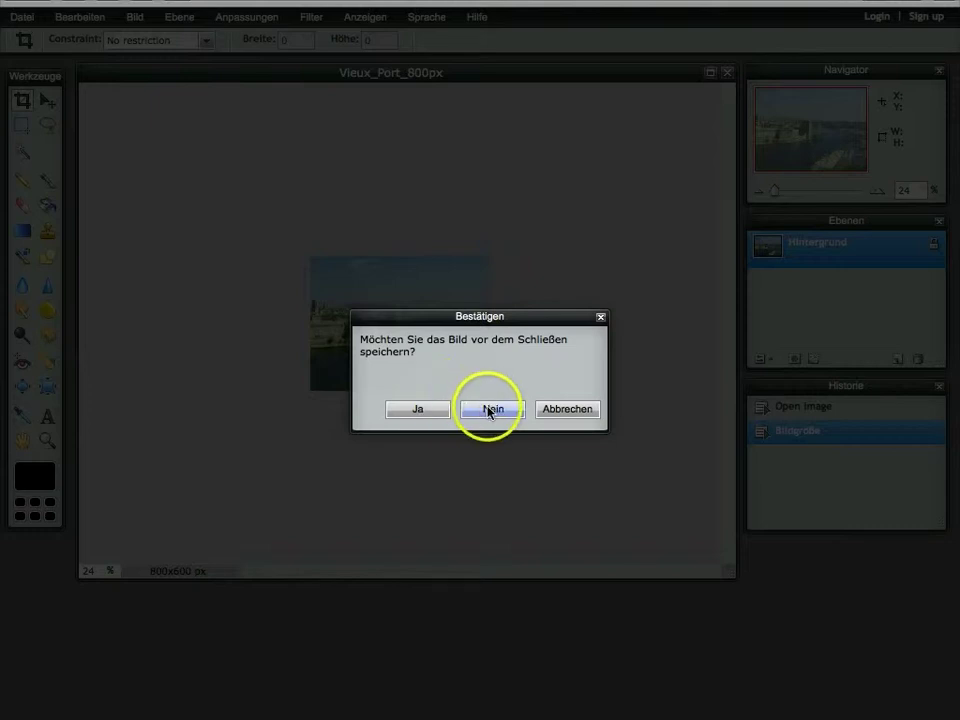
click(490, 408)
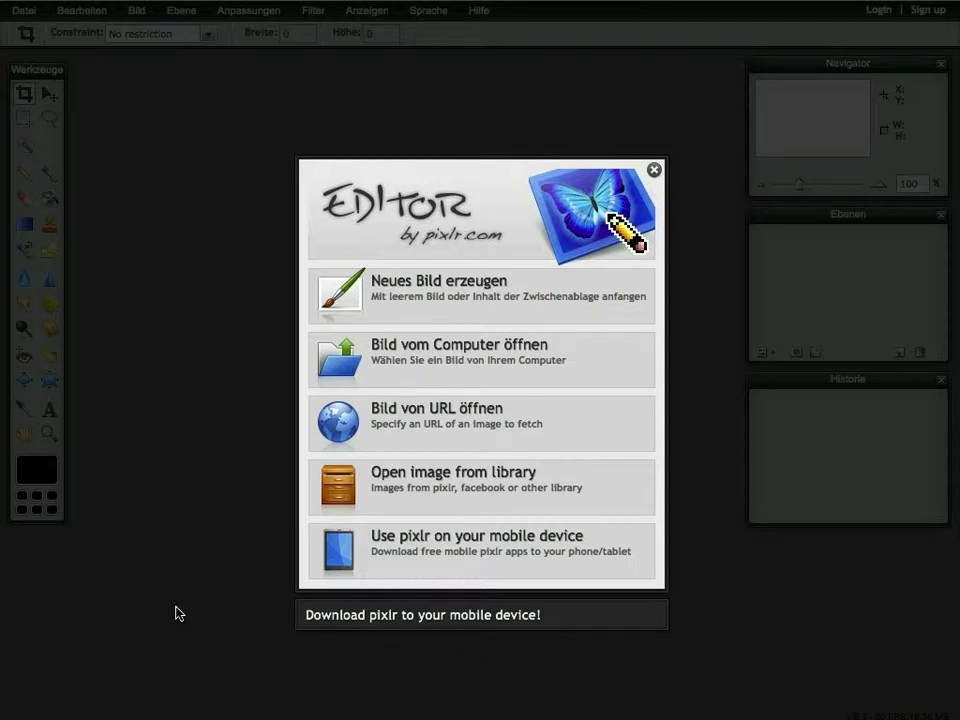
click(457, 362)
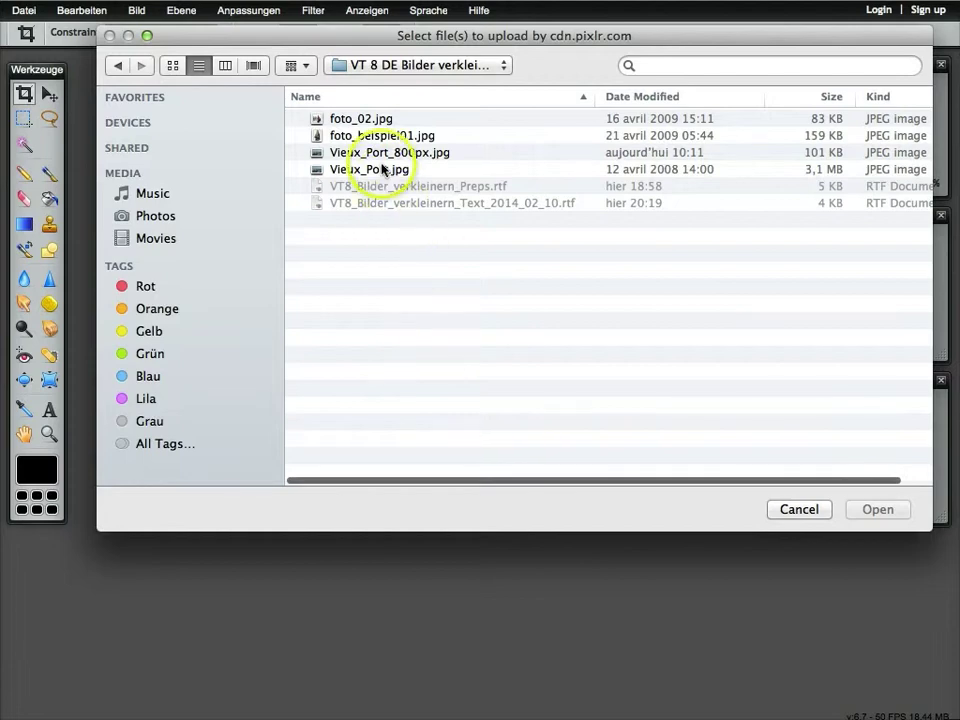
double_click(377, 141)
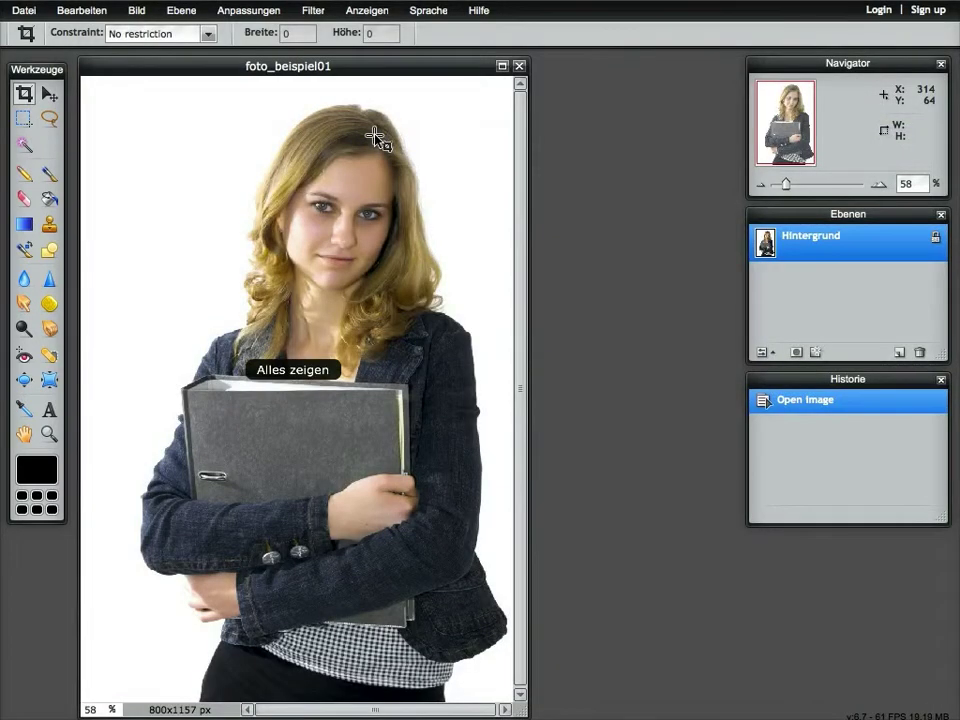
- Set the Crop tool to the Output size constraint with a width of 100 and a height of 100 pixels
click(25, 95)
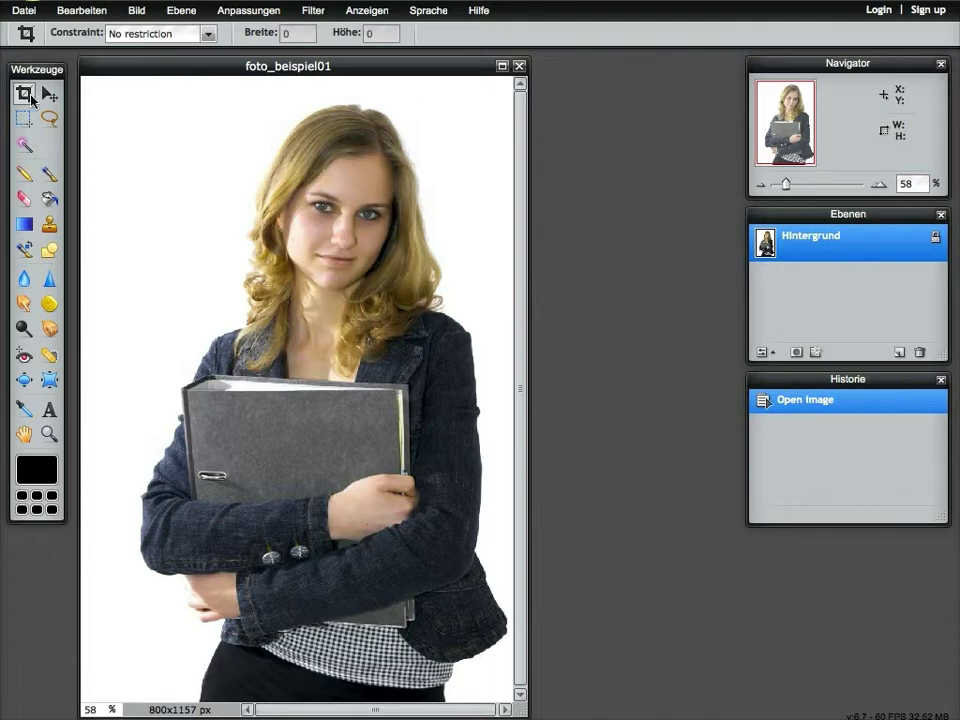
click(211, 35)
click(181, 89)
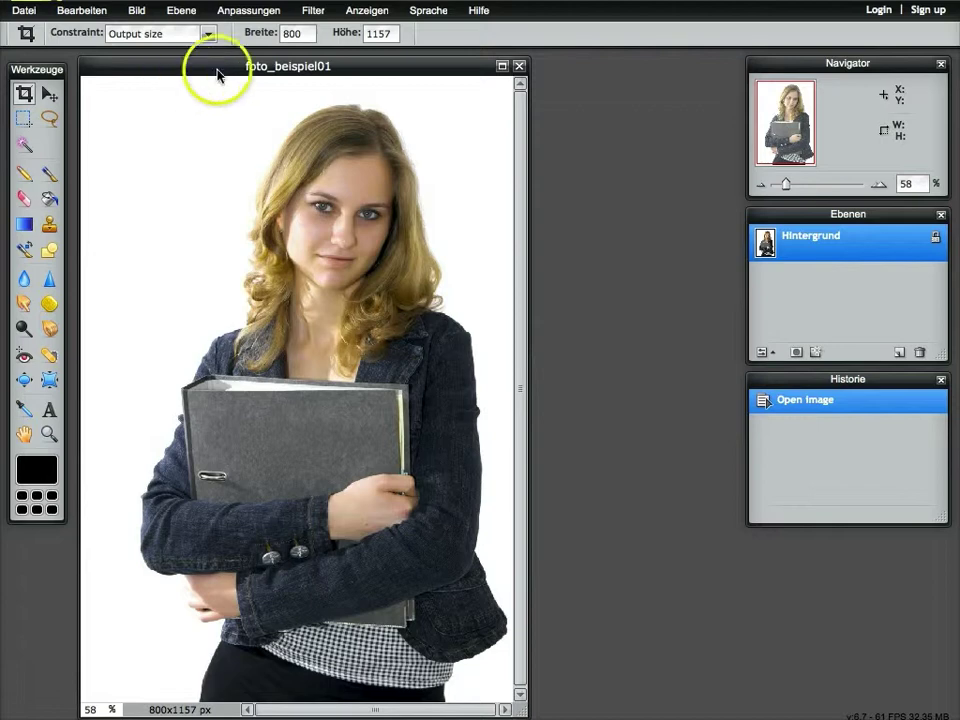
double_click(285, 35)
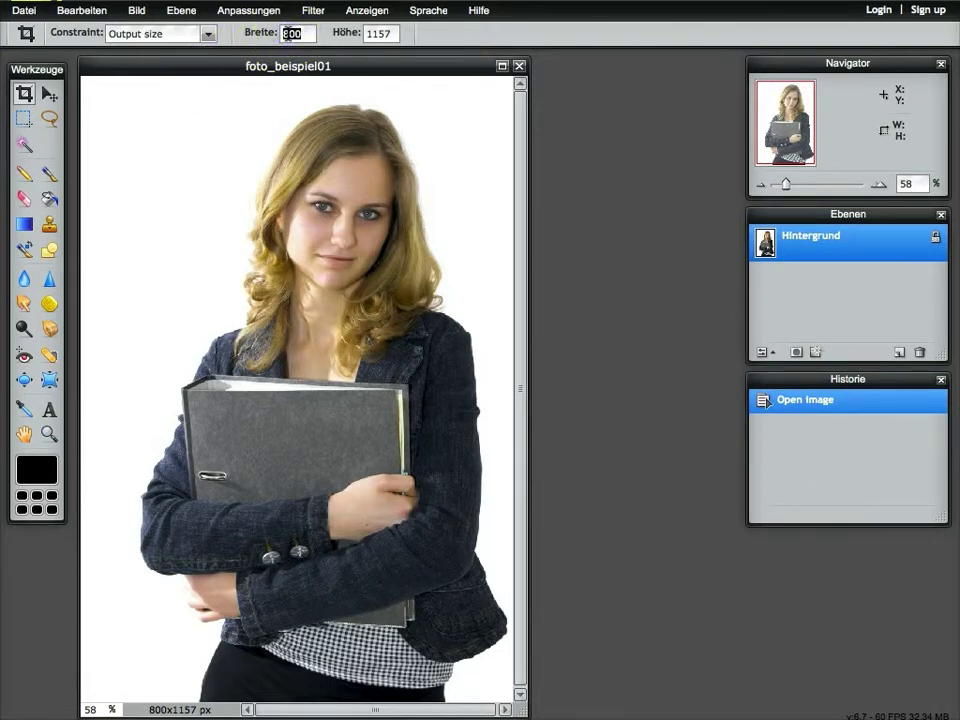
text(100)
double_click(378, 33)
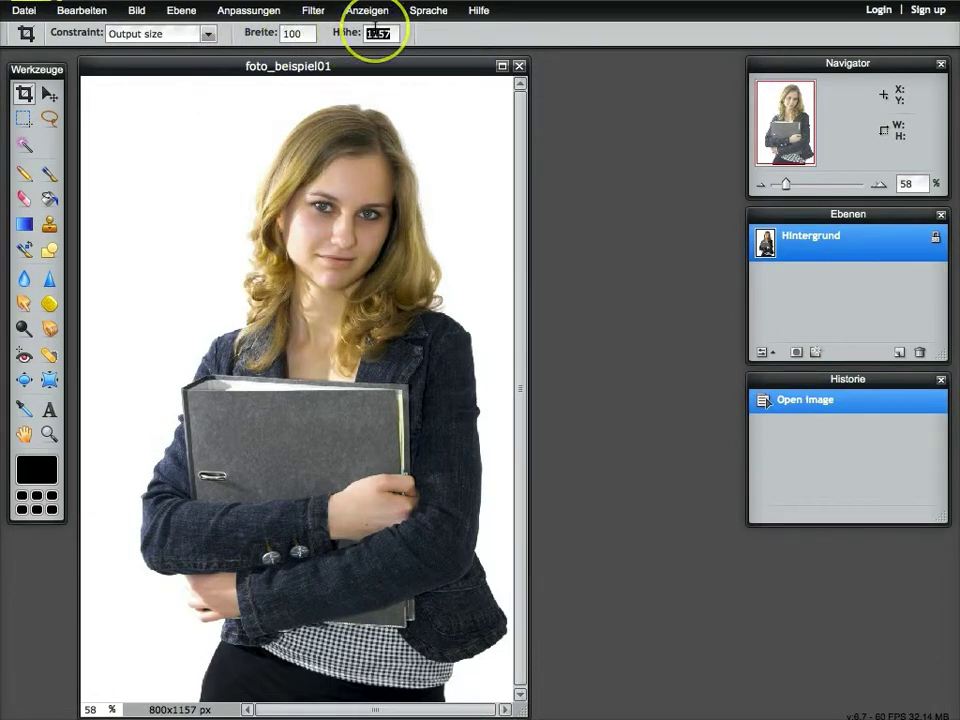
text(100)
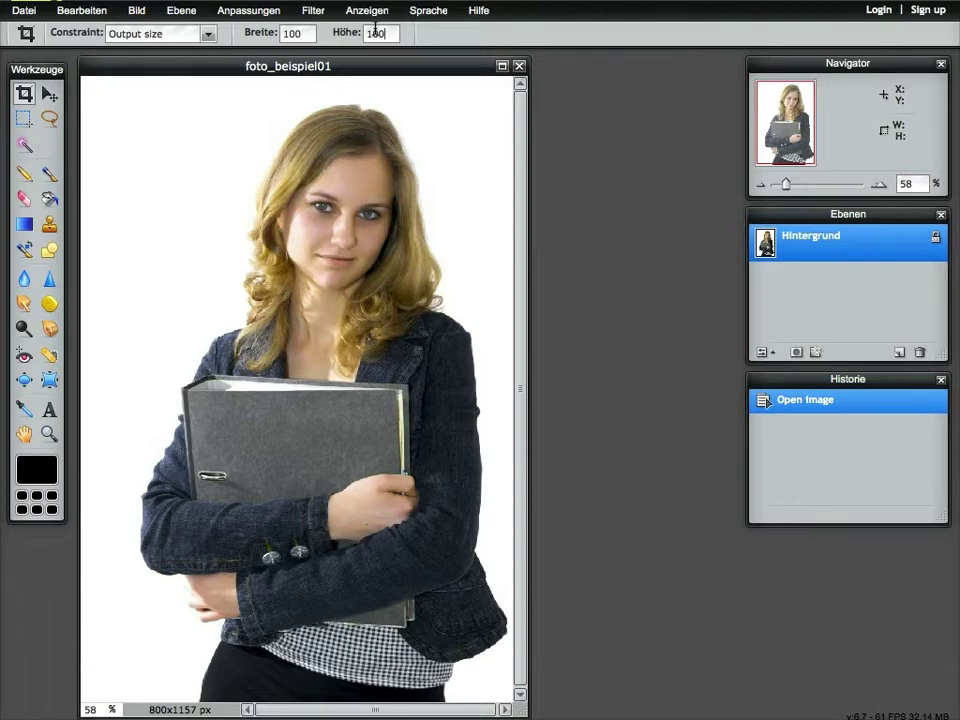
- Crop the portrait to a square of about 439 pixels framing the woman's head and shoulders
drag(152, 137, 370, 340)
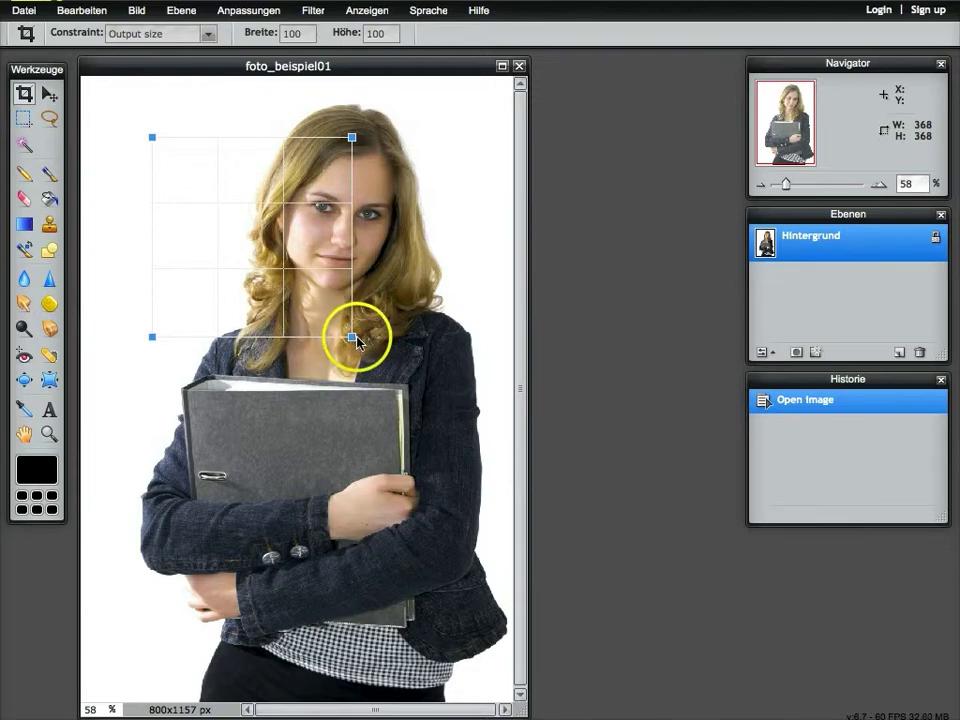
drag(350, 340, 325, 318)
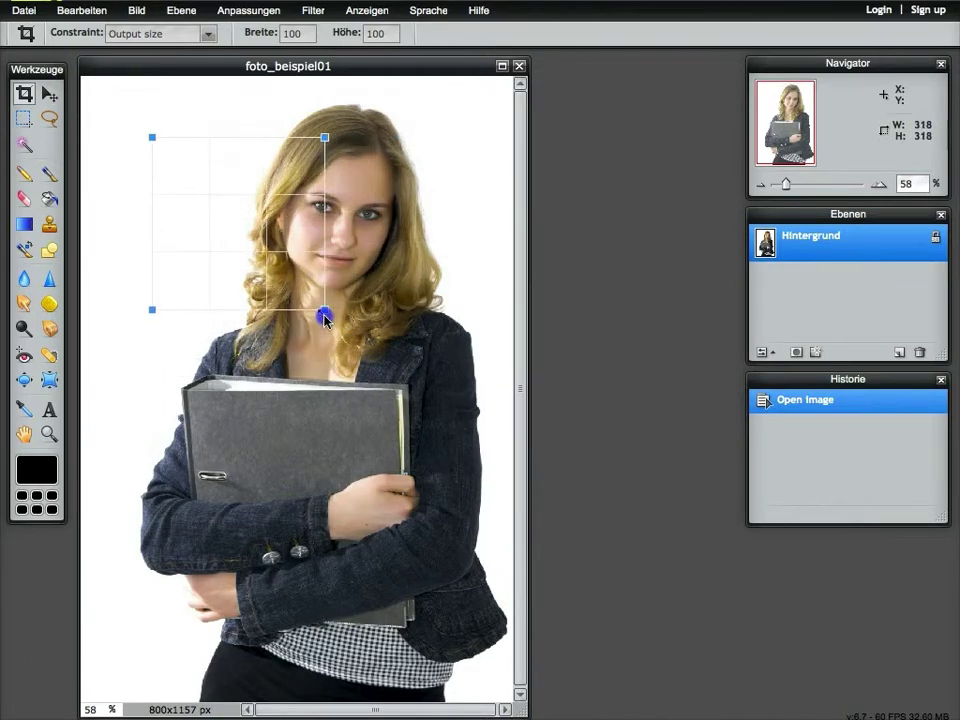
click(297, 213)
drag(297, 213, 357, 171)
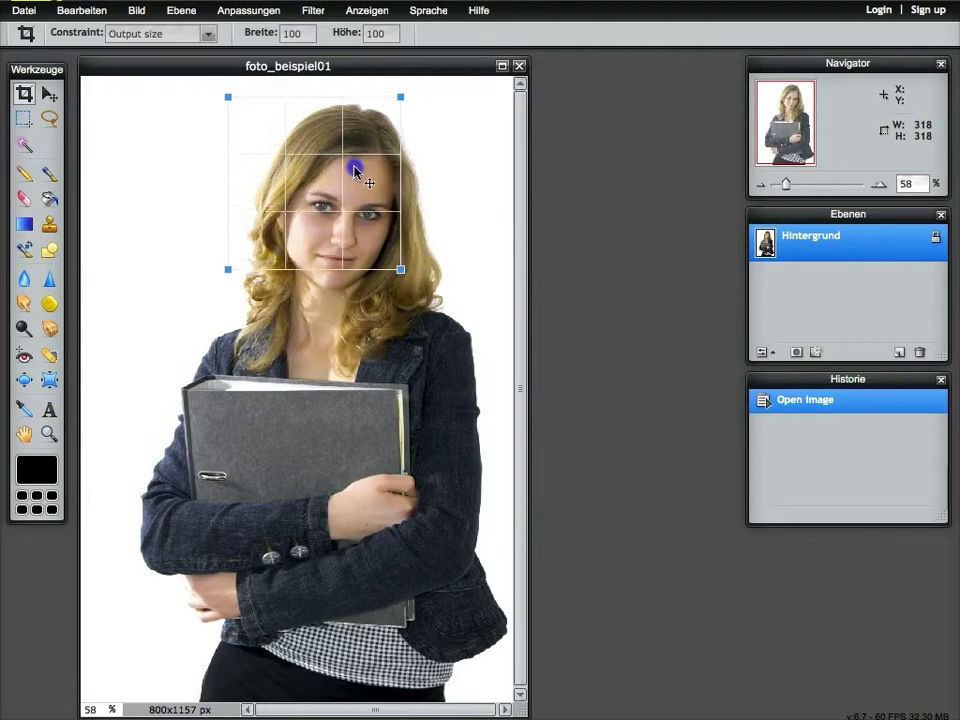
drag(400, 270, 465, 334)
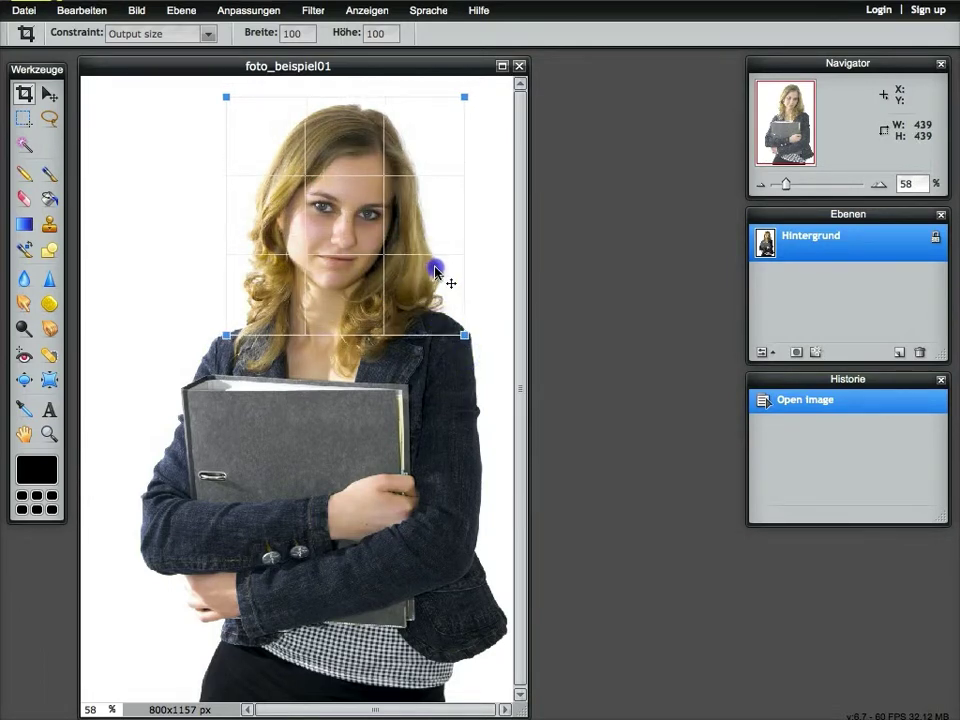
drag(356, 230, 352, 230)
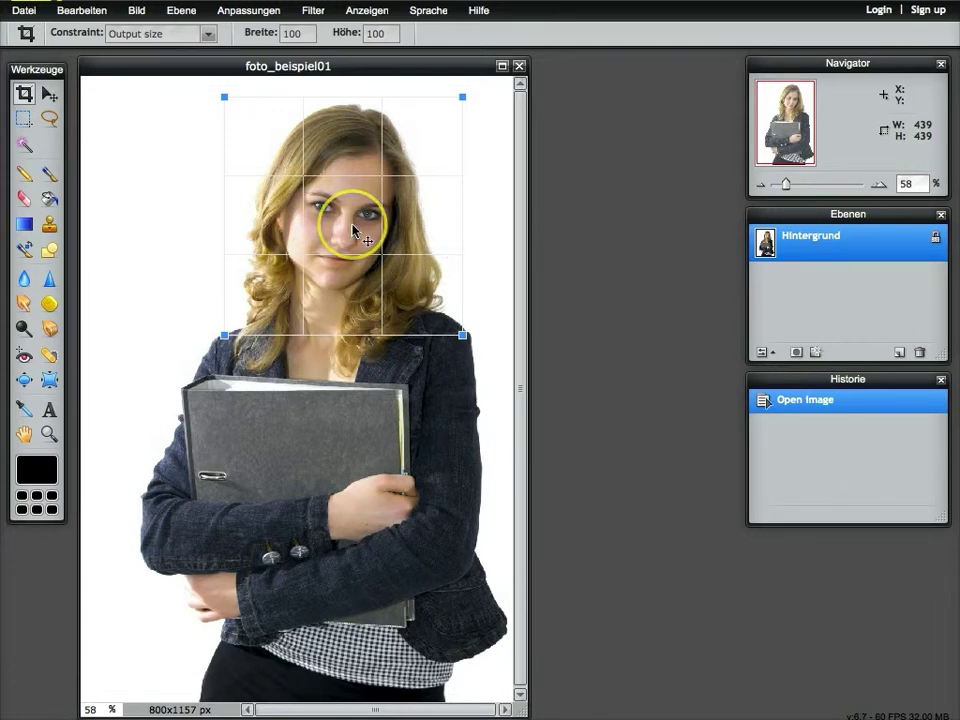
double_click(352, 230)
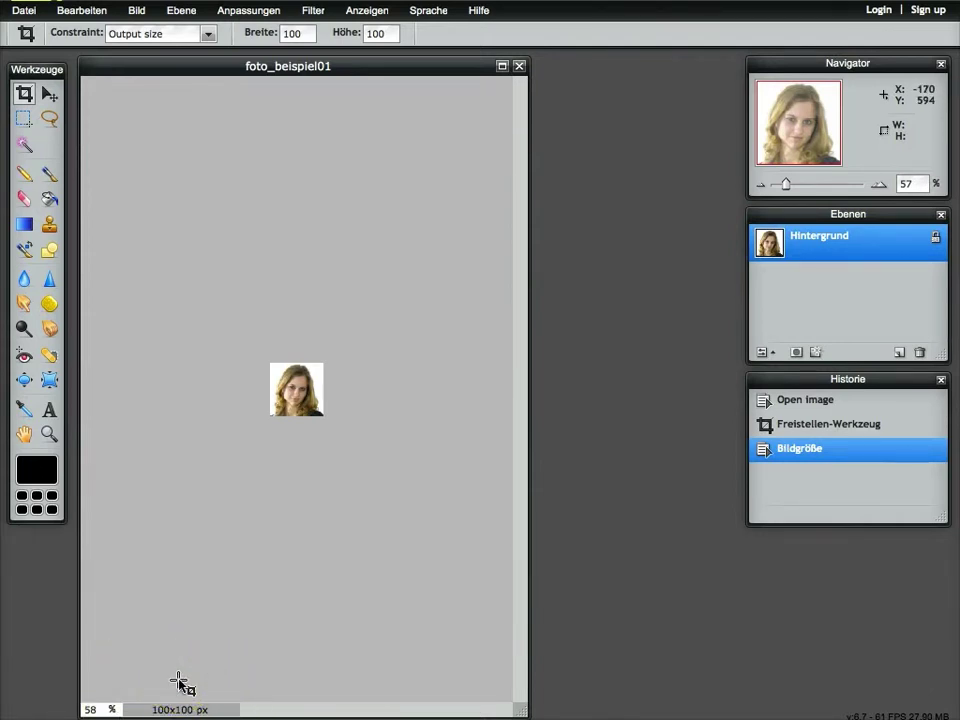
- Save the cropped portrait to the computer as a JPEG named foto_beispiel01_100px in the same folder
click(31, 17)
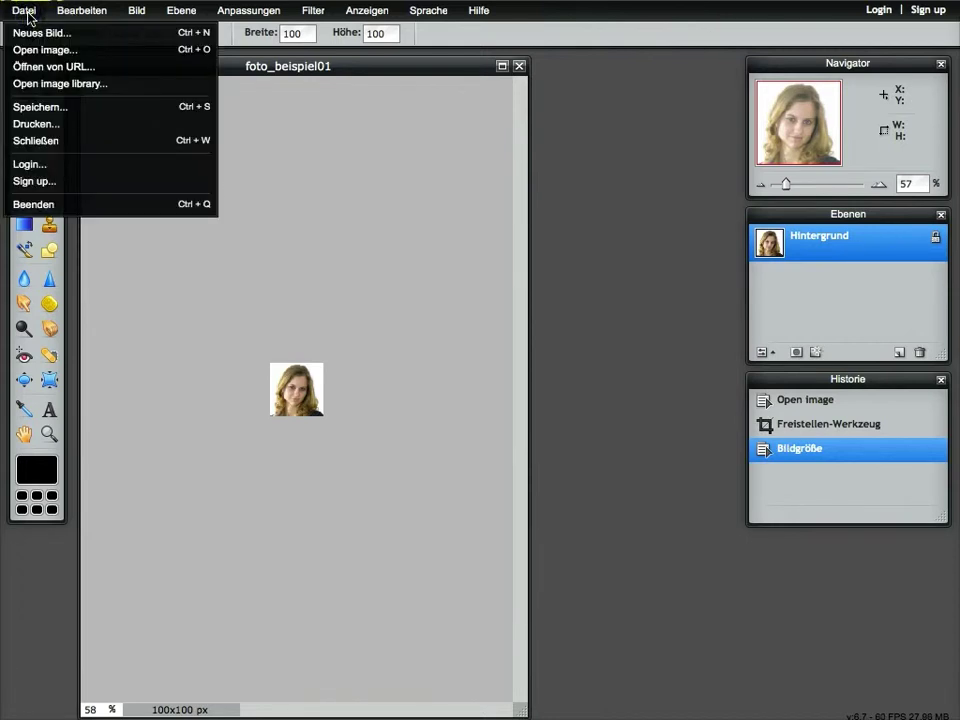
click(45, 106)
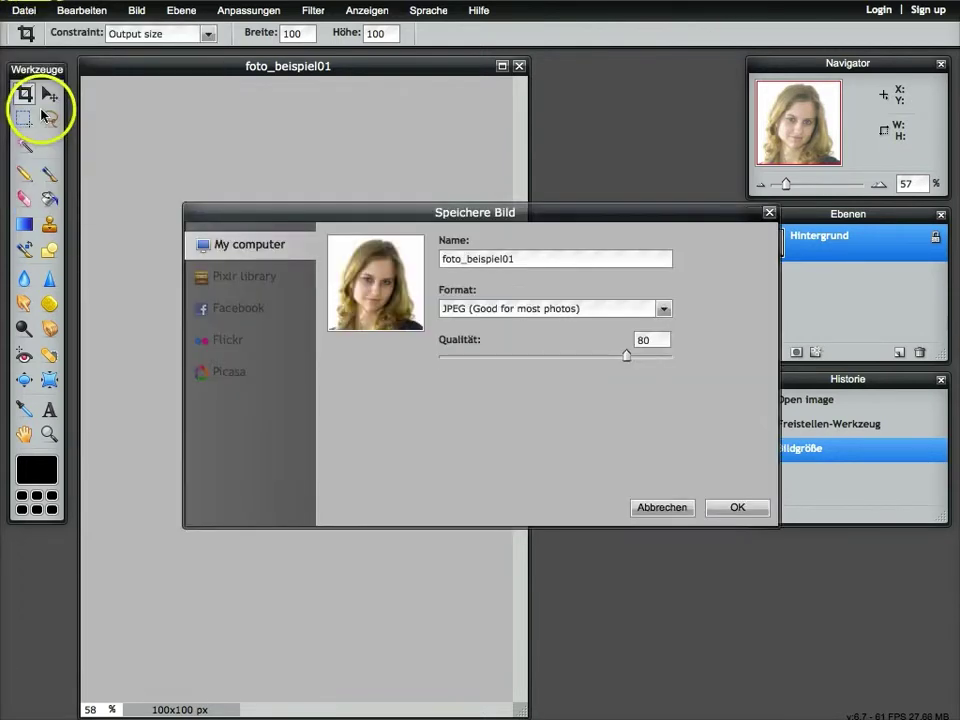
click(523, 260)
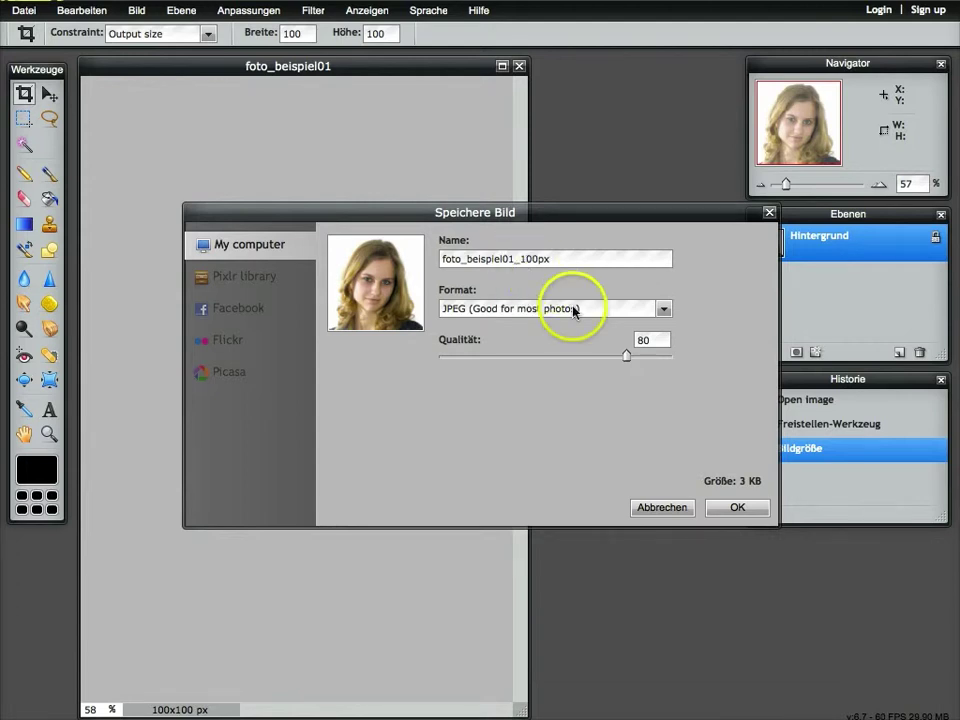
click(662, 310)
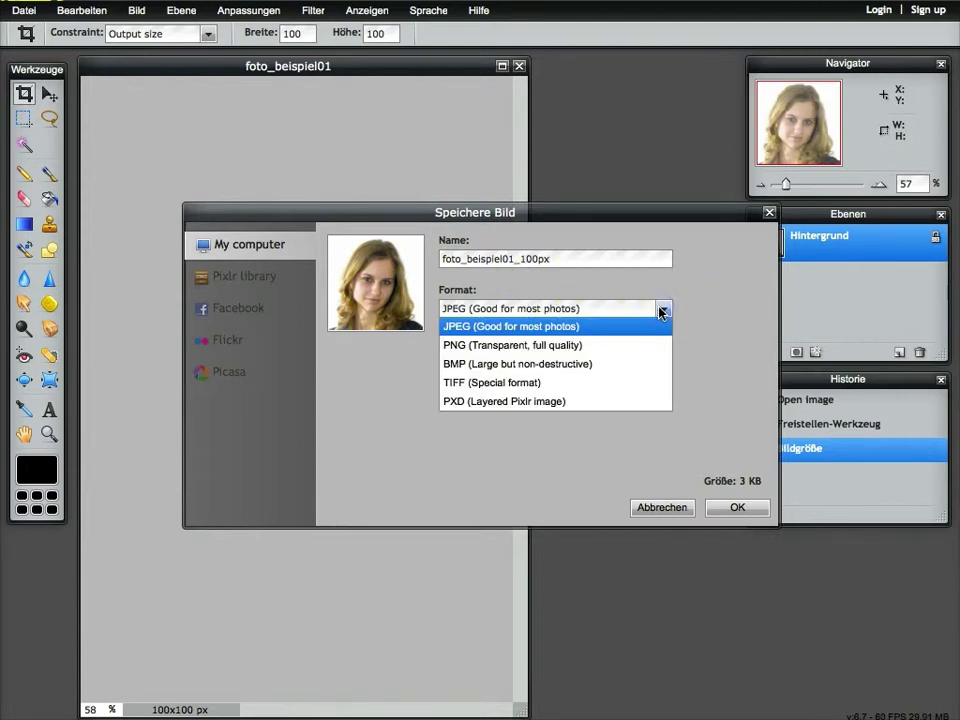
click(703, 300)
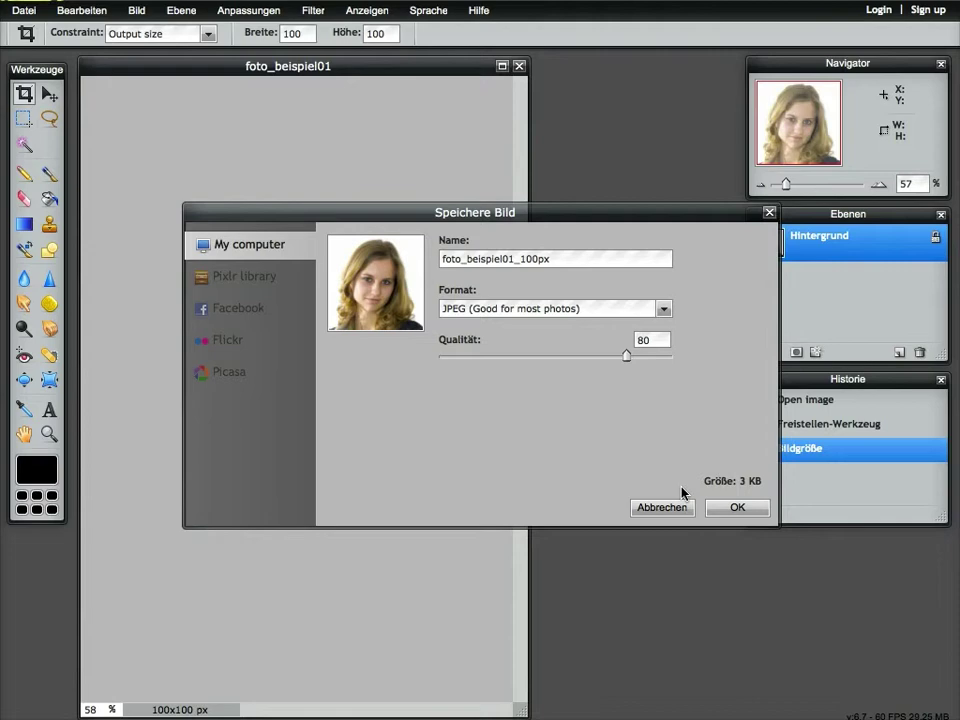
click(734, 507)
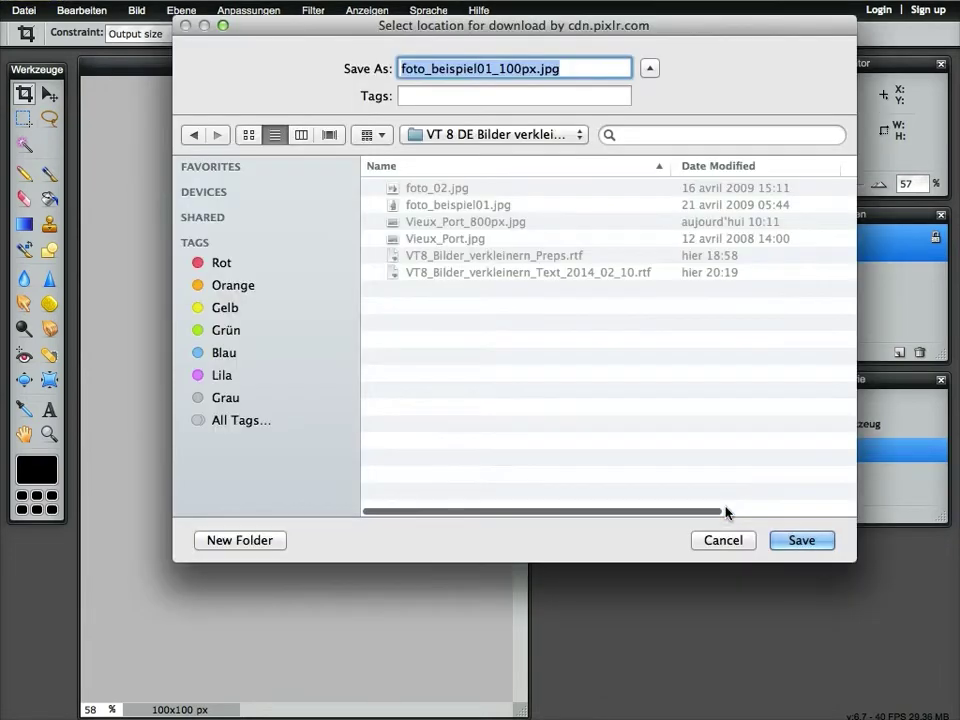
click(785, 539)
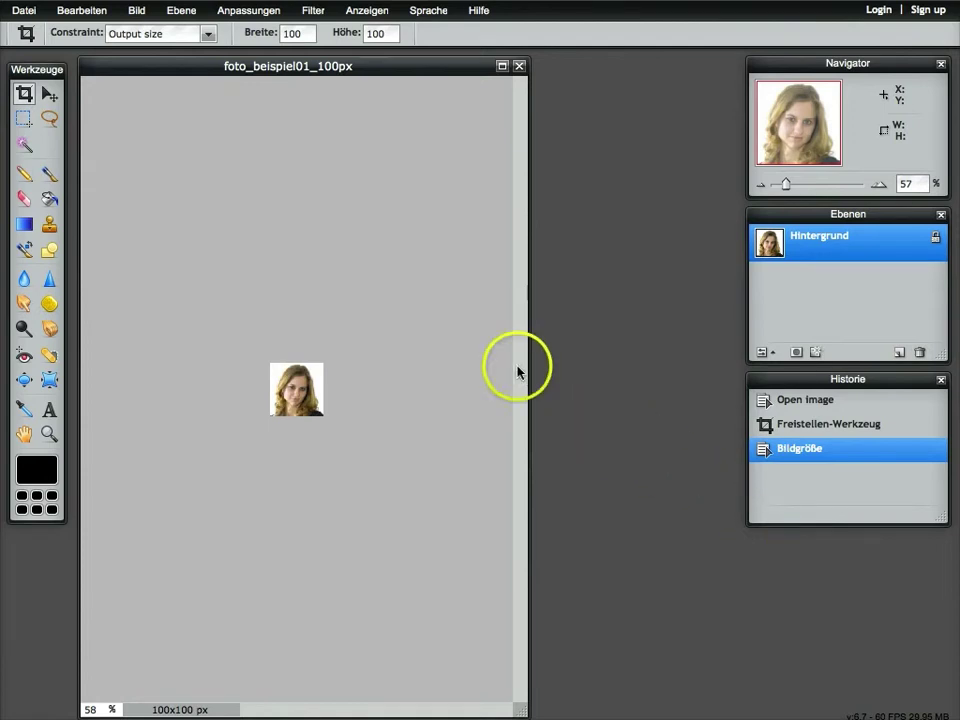
- Quit the image editor
click(24, 12)
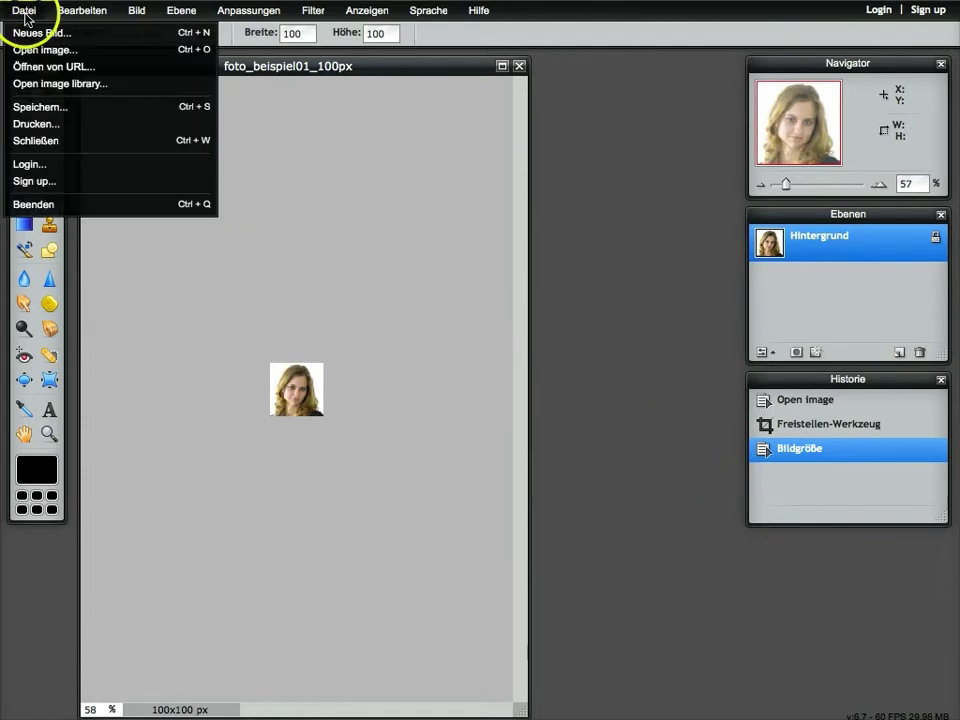
click(45, 206)
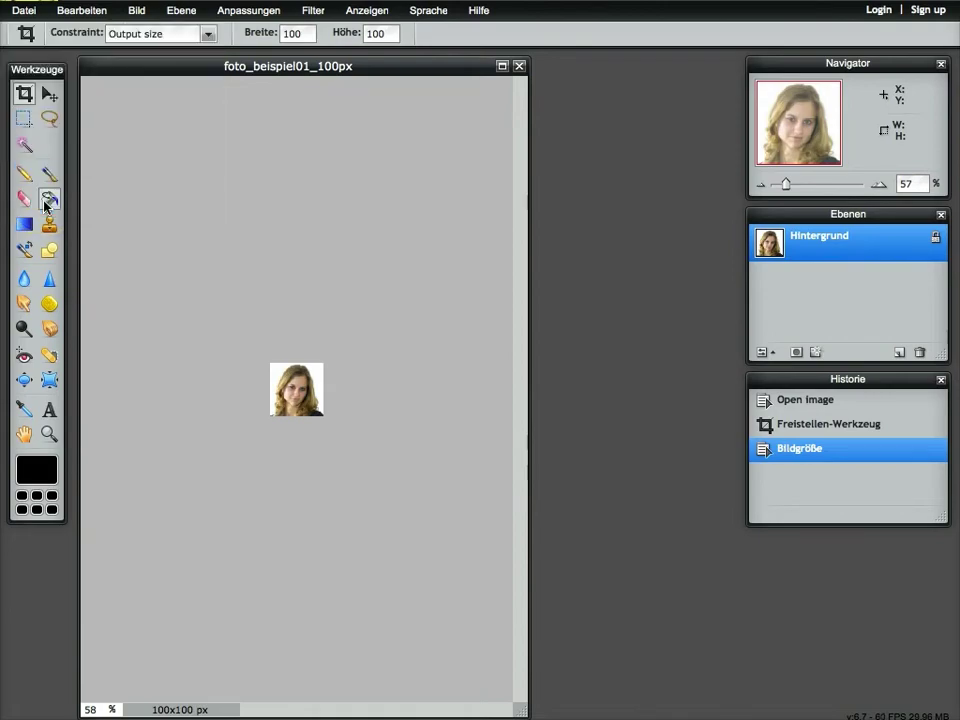